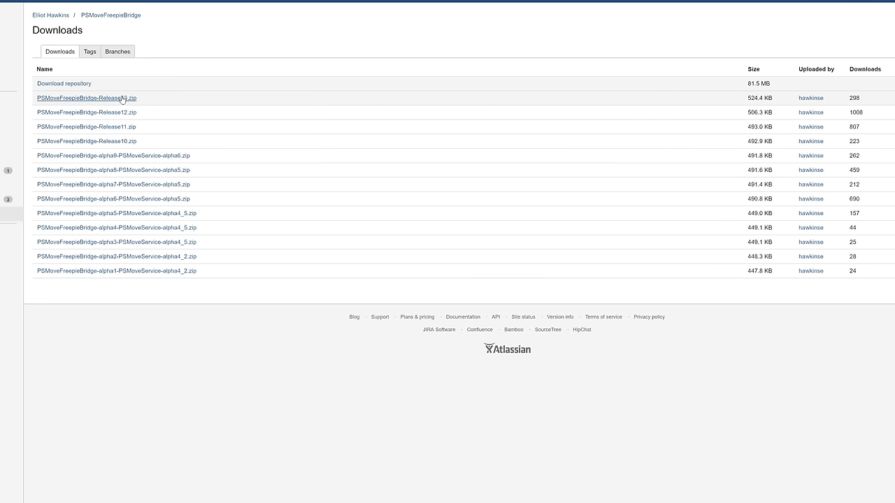
# Download PSMoveFreepieBridge-Release13.zip from the Downloads page and open the archive.
pyautogui.click(124, 96)
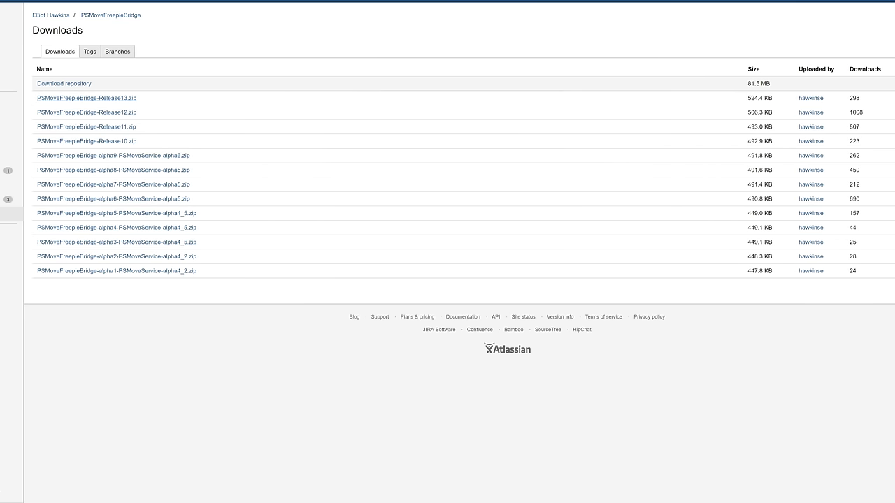
pyautogui.click(52, 475)
pyautogui.moveTo(559, 4); pyautogui.dragTo(726, 48)
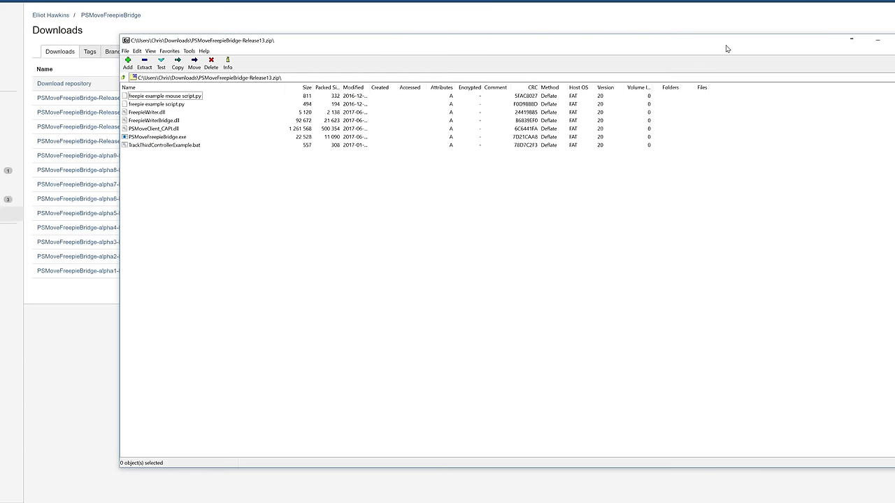
# Copy all files from the PSMoveFreepieBridge-Release13 archive into the FreePie folder inside VR Files, replacing the existing files.
pyautogui.press('super+Home')
pyautogui.doubleClick(15, 46)
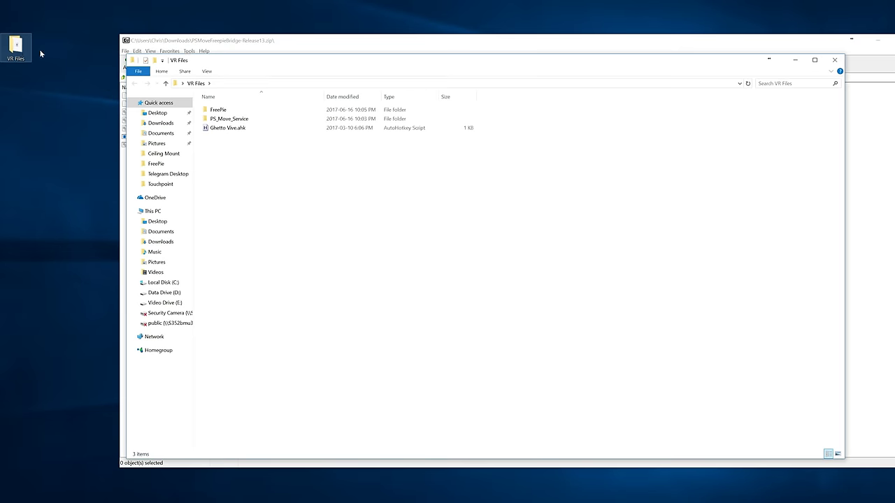
pyautogui.doubleClick(218, 110)
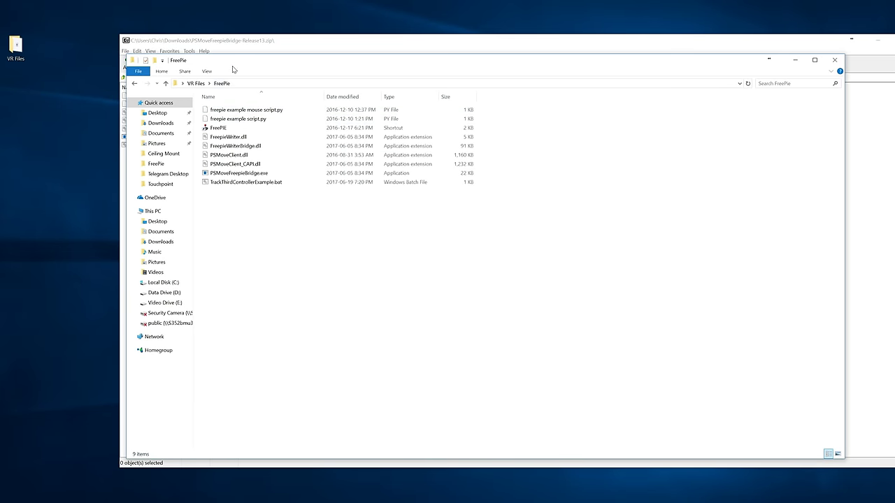
pyautogui.moveTo(228, 66); pyautogui.dragTo(432, 482)
pyautogui.moveTo(162, 177); pyautogui.dragTo(124, 94)
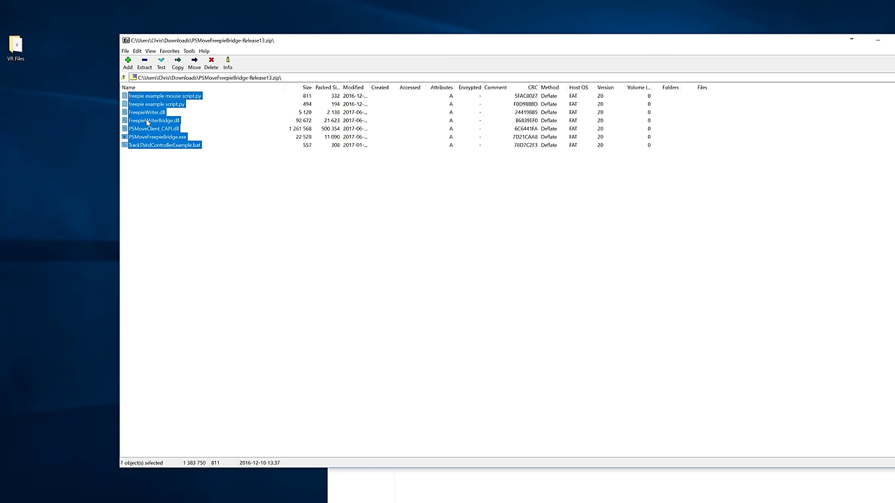
pyautogui.moveTo(147, 123); pyautogui.dragTo(461, 481)
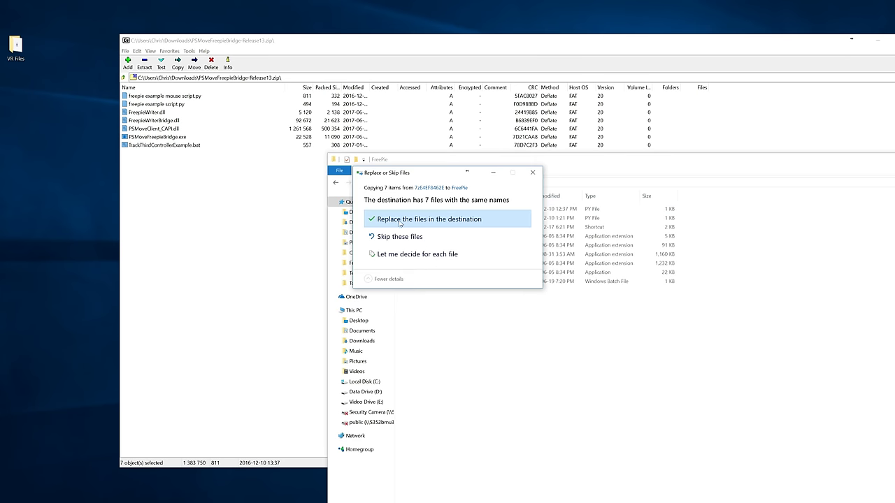
pyautogui.click(421, 223)
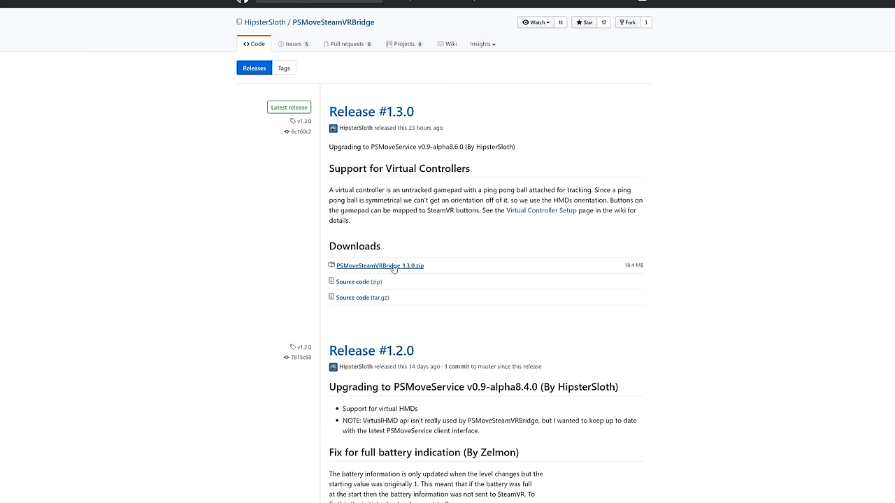
# Download PSMoveSteamVRBridge_1.3.0.zip and copy its contents into the PS_Move_Service folder, replacing the existing files.
pyautogui.click(387, 266)
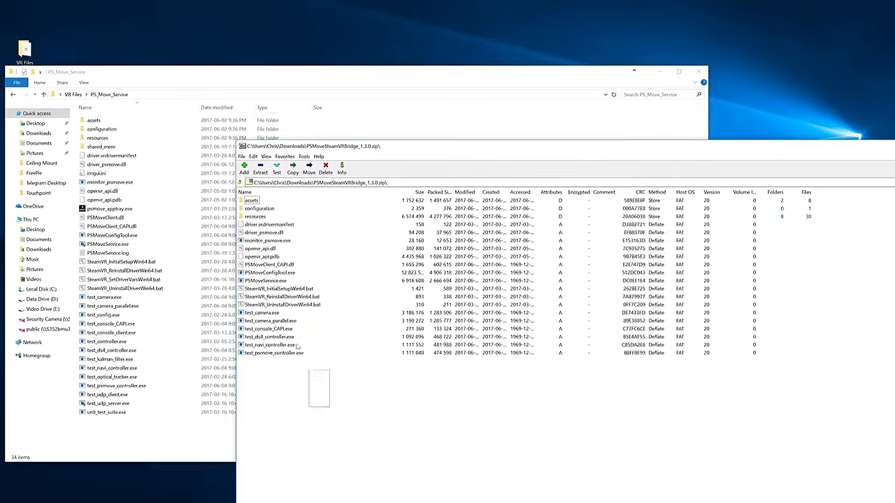
pyautogui.moveTo(330, 405); pyautogui.dragTo(177, 200)
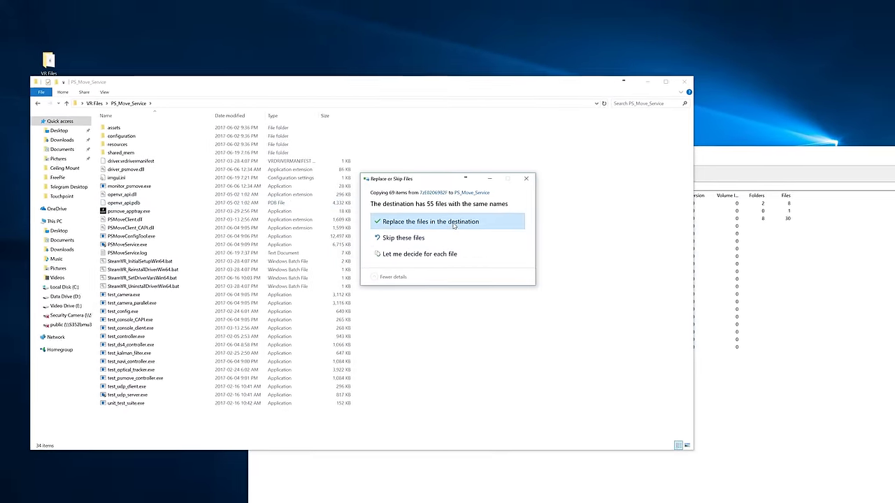
pyautogui.click(453, 222)
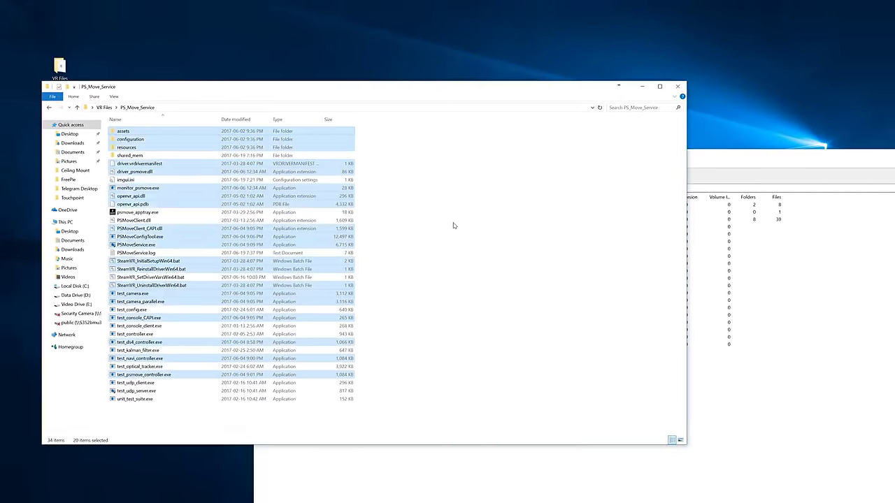
# Reinstall the SteamVR driver with SteamVR_ReinstallDriverWin64.bat and start PSMoveService.exe.
pyautogui.doubleClick(158, 270)
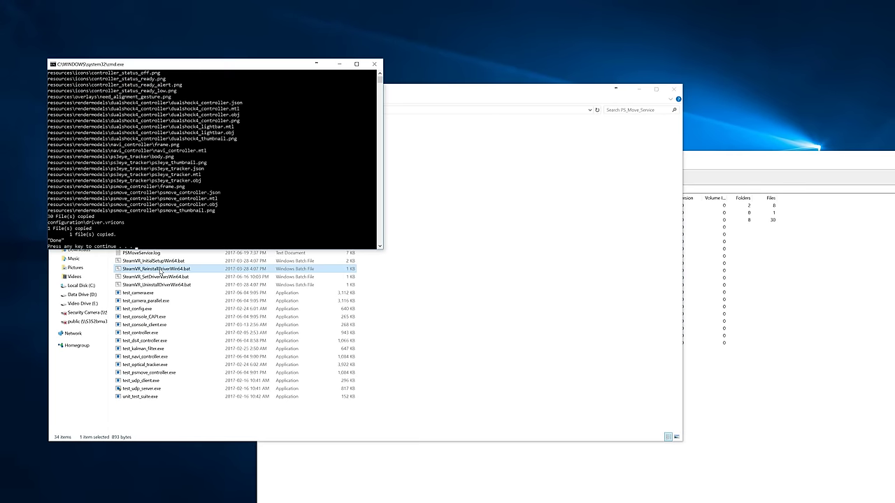
pyautogui.press('Return')
pyautogui.click(149, 246)
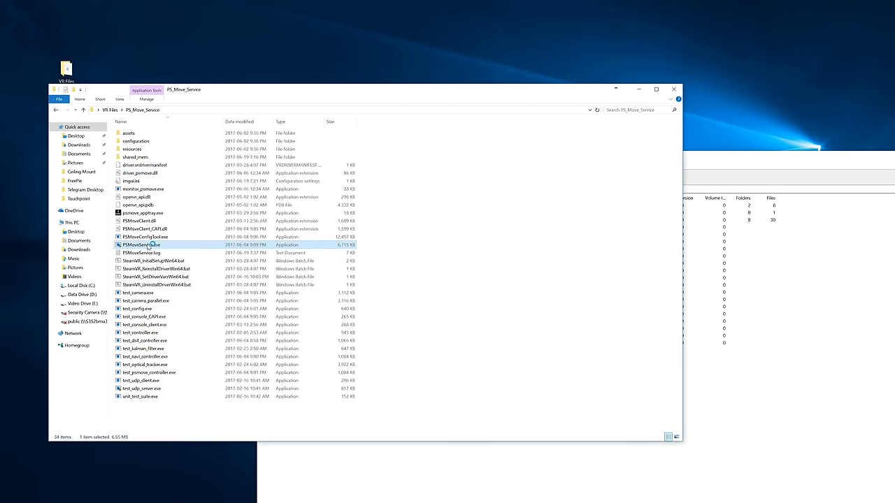
pyautogui.press('Return')
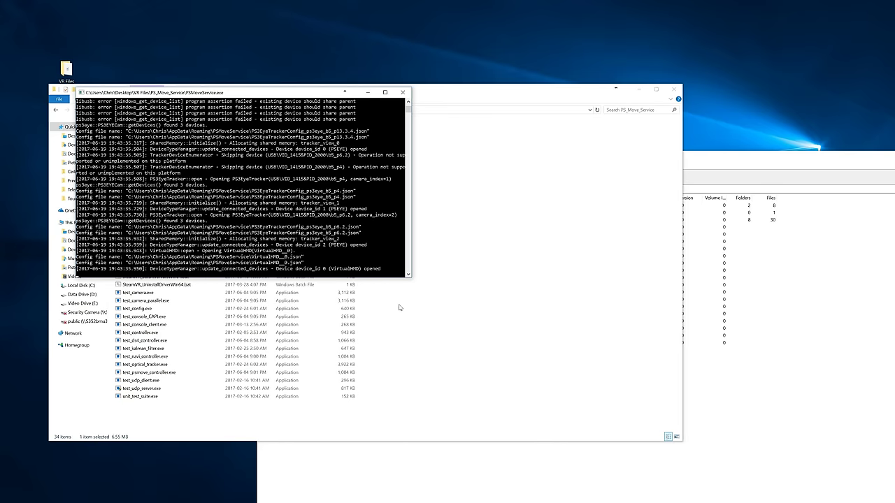
# Examine the HMDManagerConfig.json entries in the PSMoveService startup log and close the service.
pyautogui.scroll(10, 329, 210)
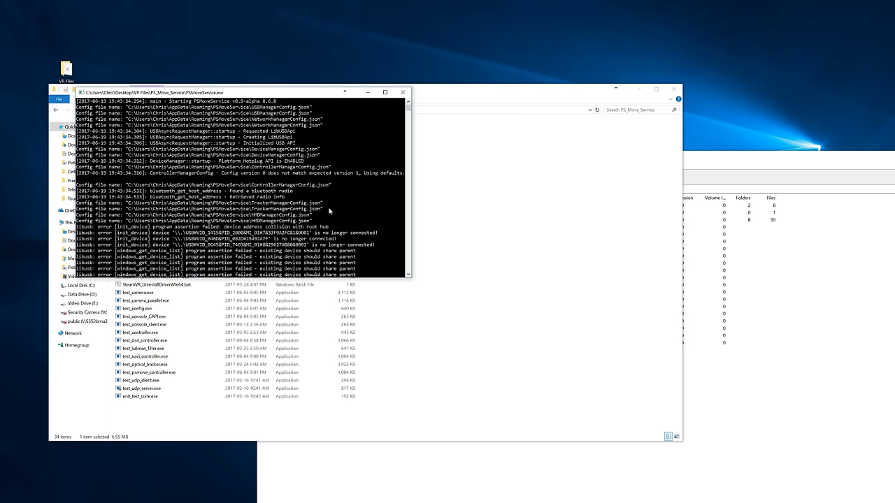
pyautogui.moveTo(315, 222); pyautogui.dragTo(71, 214)
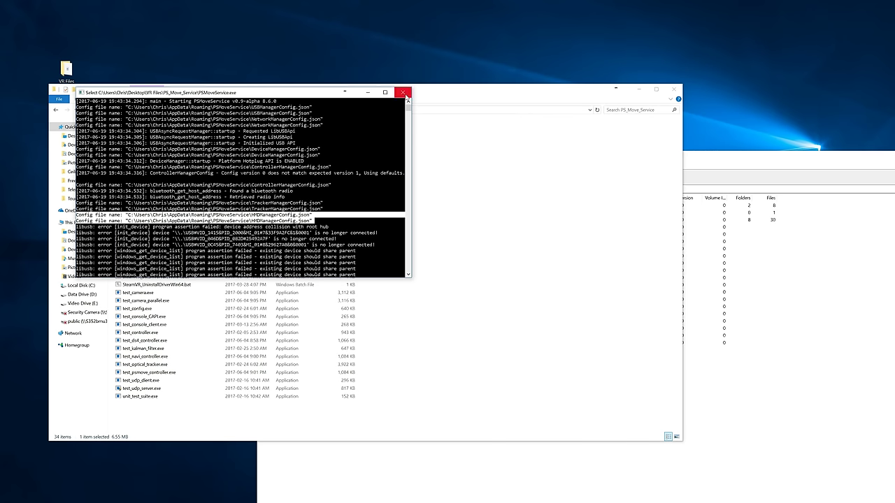
pyautogui.click(403, 93)
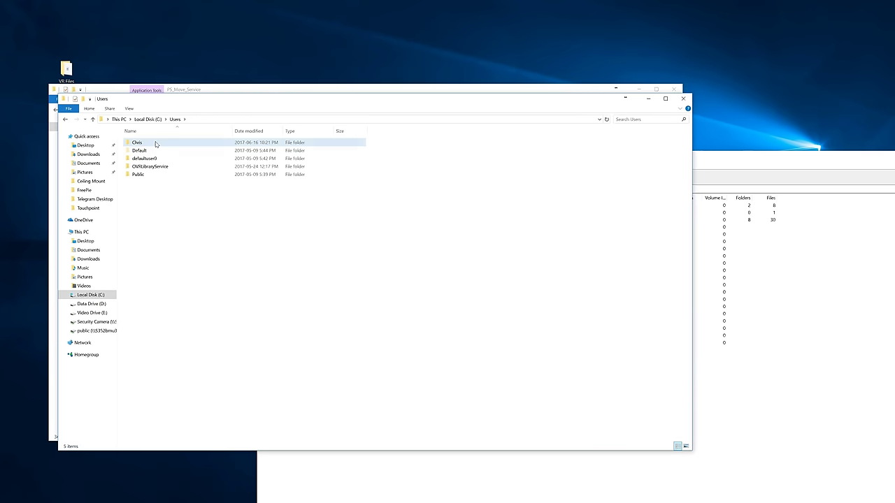
# Open the PSMoveService configuration folder under AppData\Roaming in the user's profile folder.
pyautogui.doubleClick(154, 144)
pyautogui.doubleClick(153, 142)
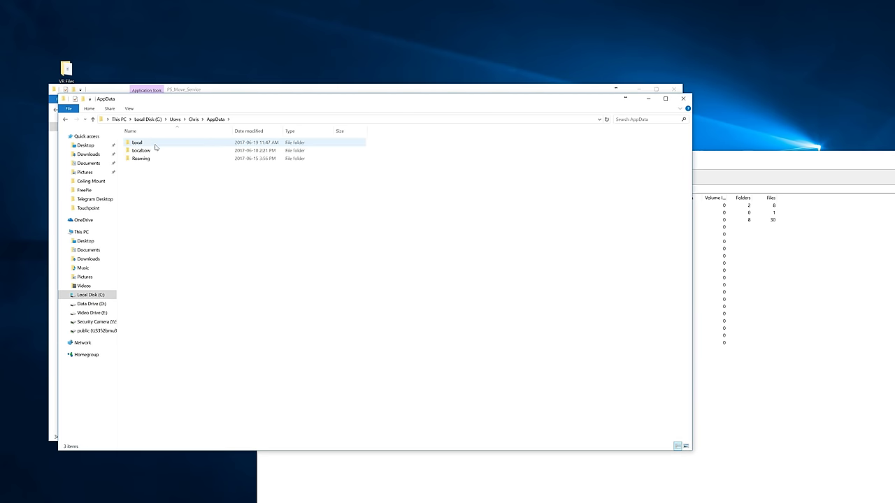
pyautogui.doubleClick(154, 159)
pyautogui.doubleClick(156, 285)
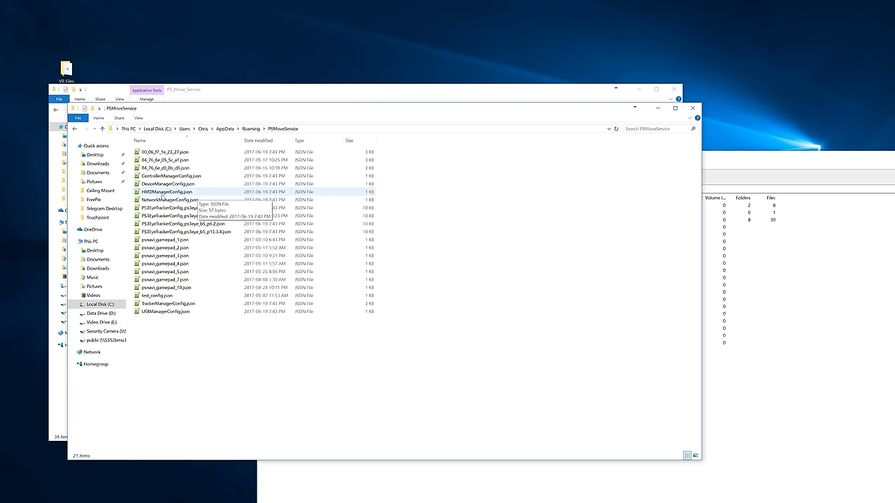
# Set virtual_hmd_count to 1 in HMDManagerConfig.json, then save and close the file.
pyautogui.doubleClick(170, 192)
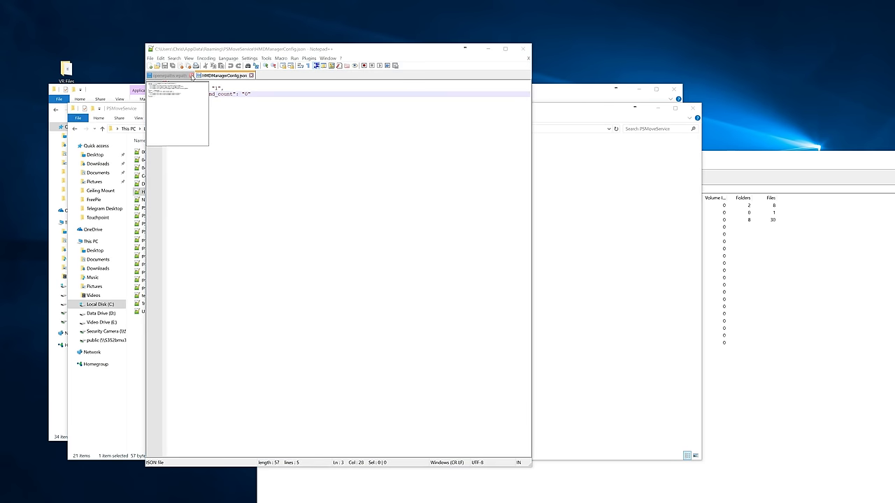
pyautogui.press('BackSpace')
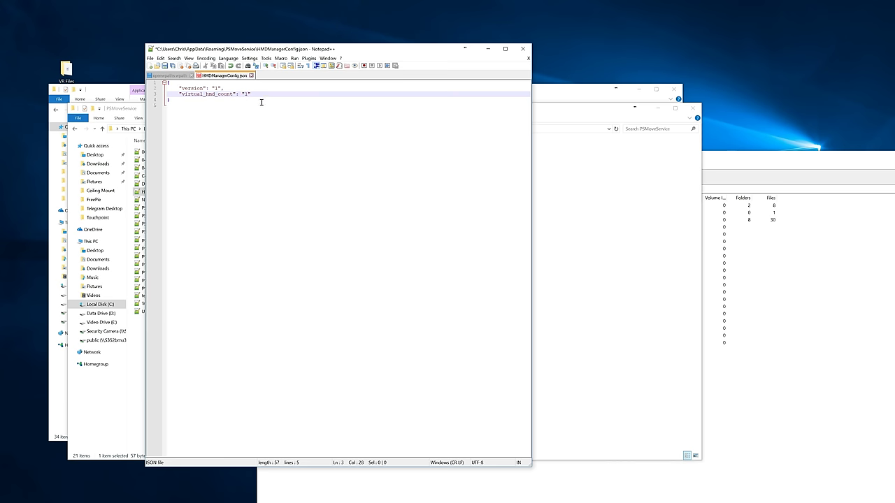
pyautogui.click(150, 58)
pyautogui.click(167, 109)
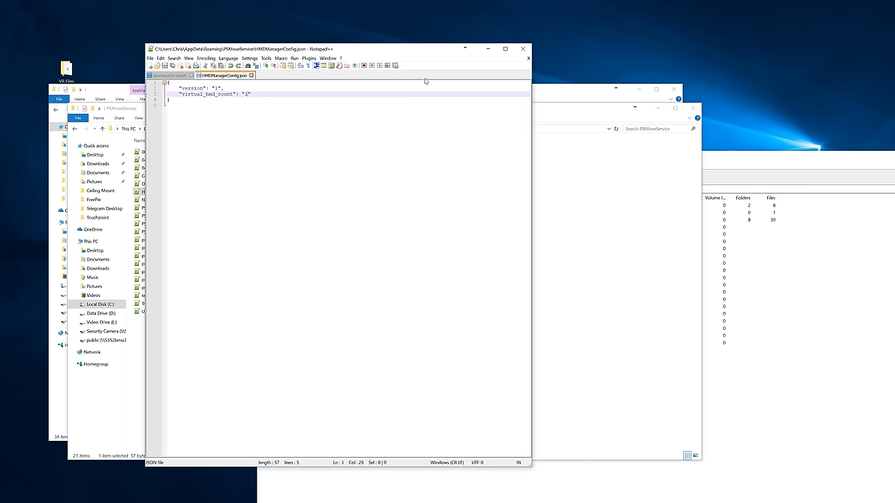
pyautogui.click(523, 49)
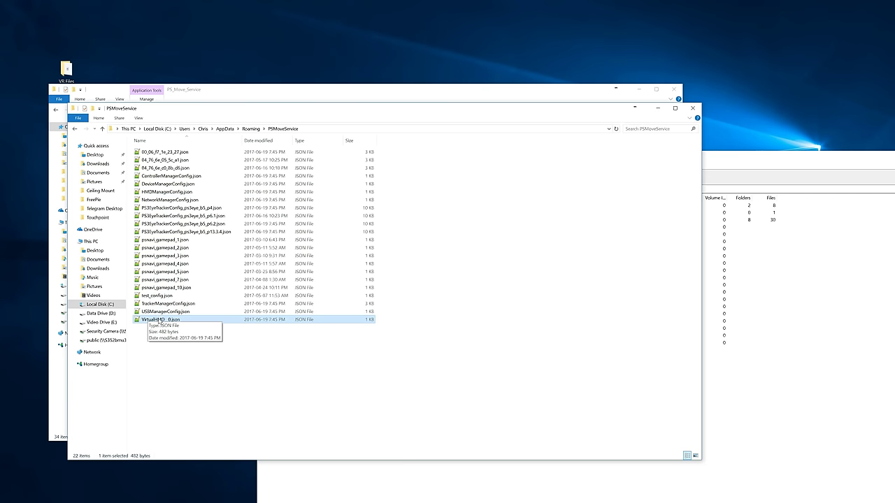
# Set bulb_radius to 2.0 in VirtualHMD__0.json, then save and close the file.
pyautogui.doubleClick(160, 320)
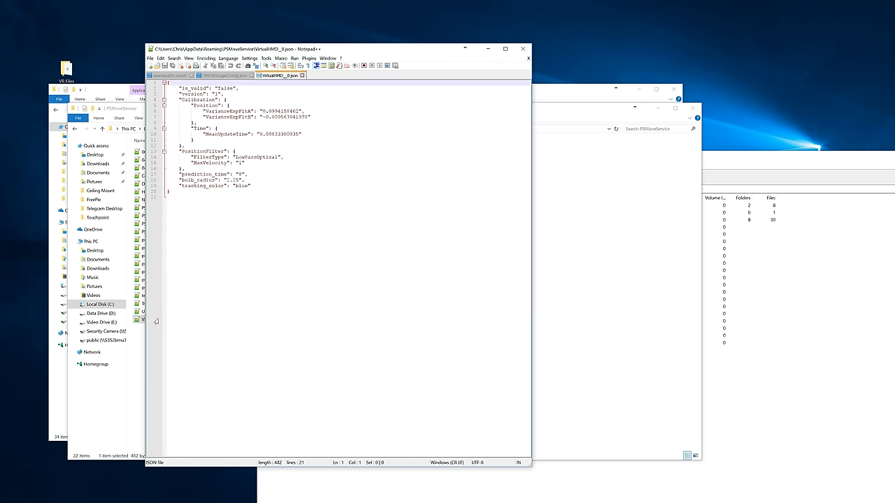
pyautogui.click(241, 179)
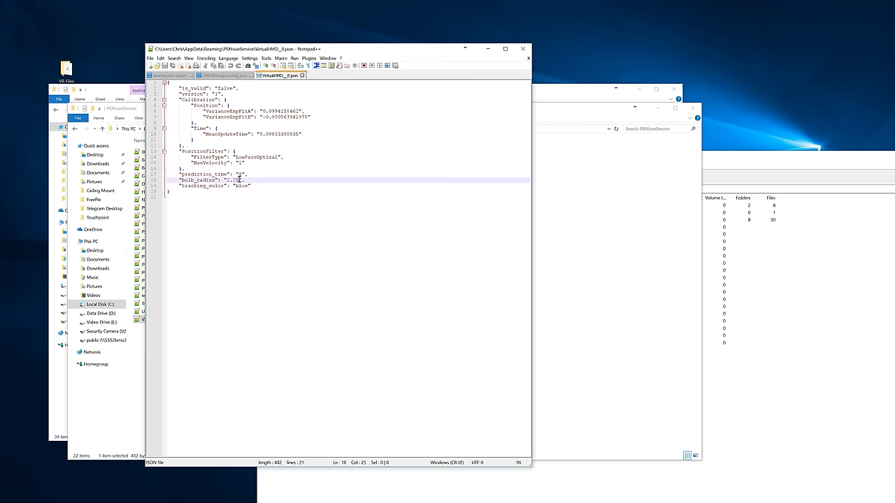
pyautogui.press('BackSpace')
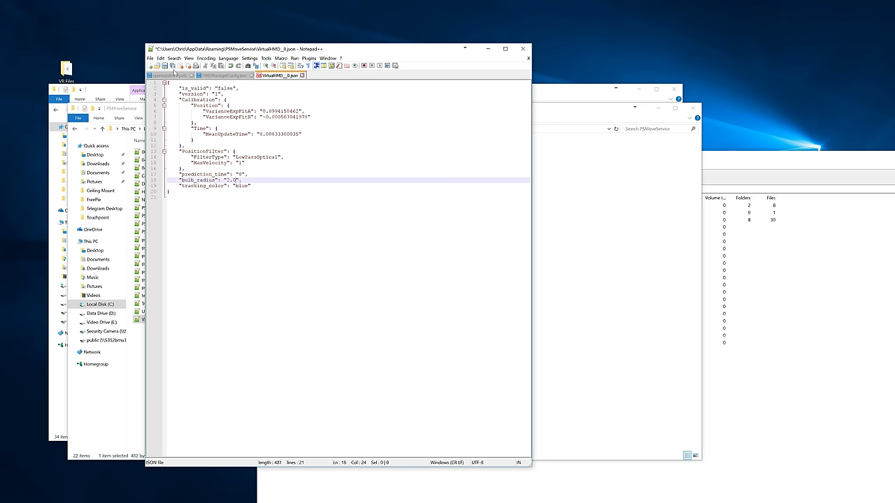
pyautogui.click(149, 58)
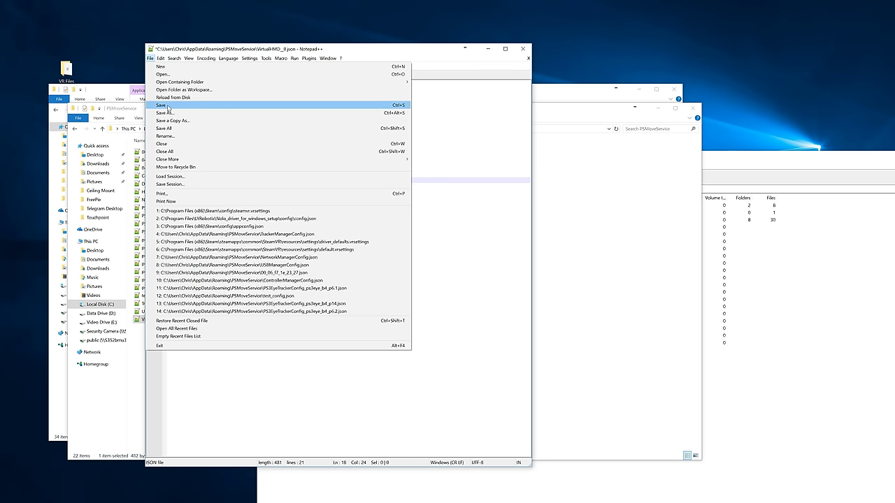
pyautogui.click(167, 105)
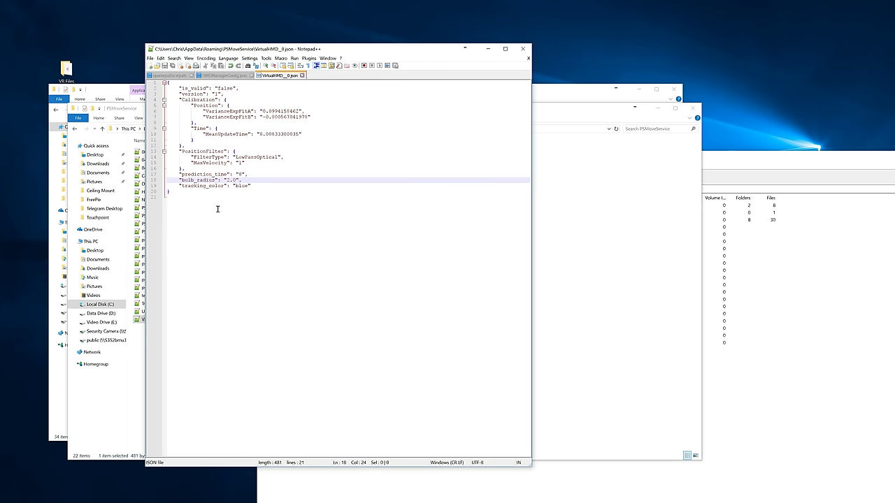
pyautogui.click(522, 48)
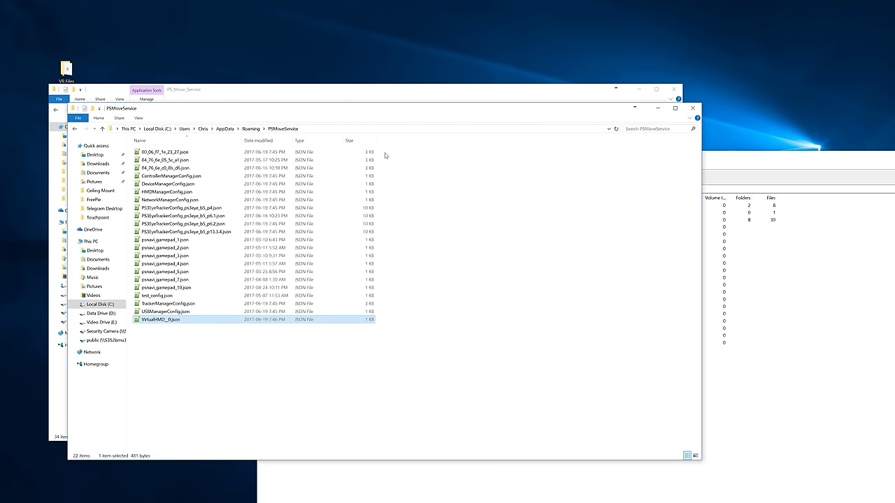
# Close the configuration folder and launch PSMoveService.exe and PSMoveConfigTool.exe from the PS_Move_Service folder.
pyautogui.hotkey('ctrl', 'w')
pyautogui.doubleClick(150, 246)
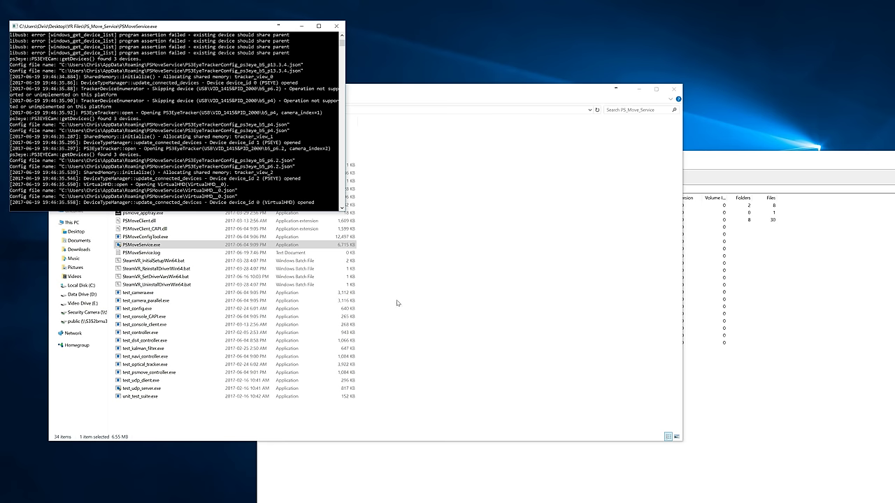
pyautogui.click(134, 238)
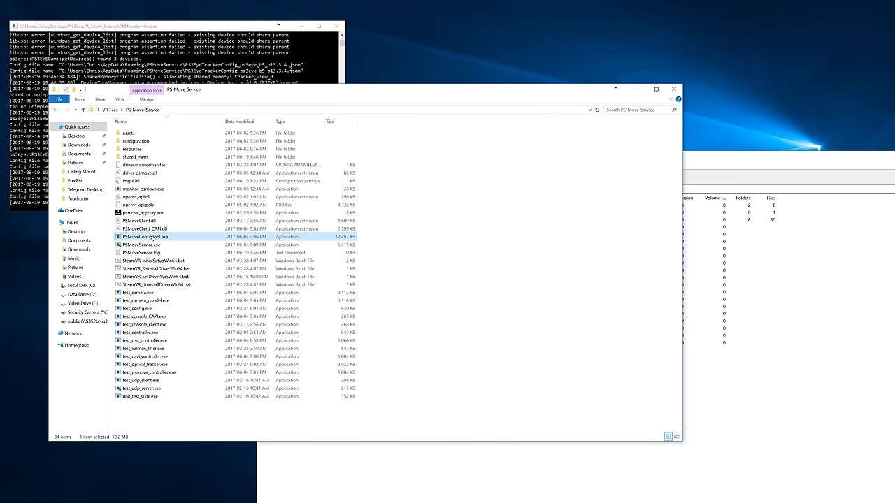
pyautogui.doubleClick(153, 239)
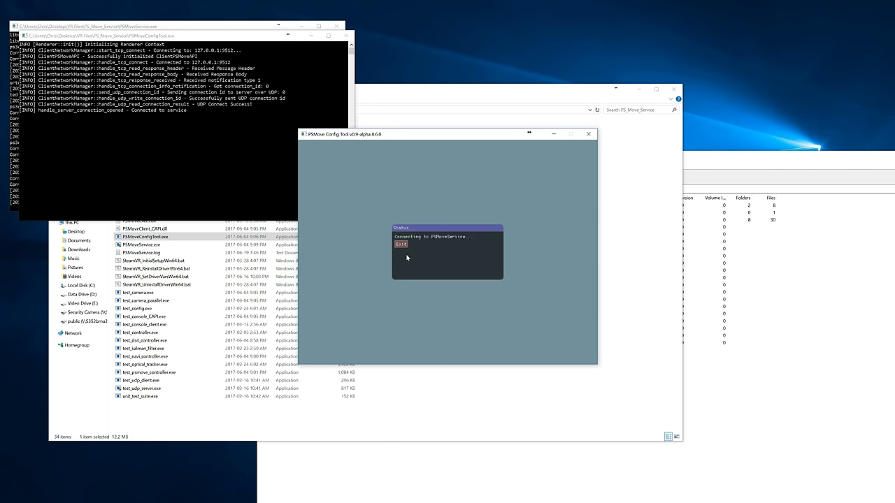
# View the controller settings and set the virtual HMD's tracking color to Yellow in the HMD settings.
pyautogui.click(443, 194)
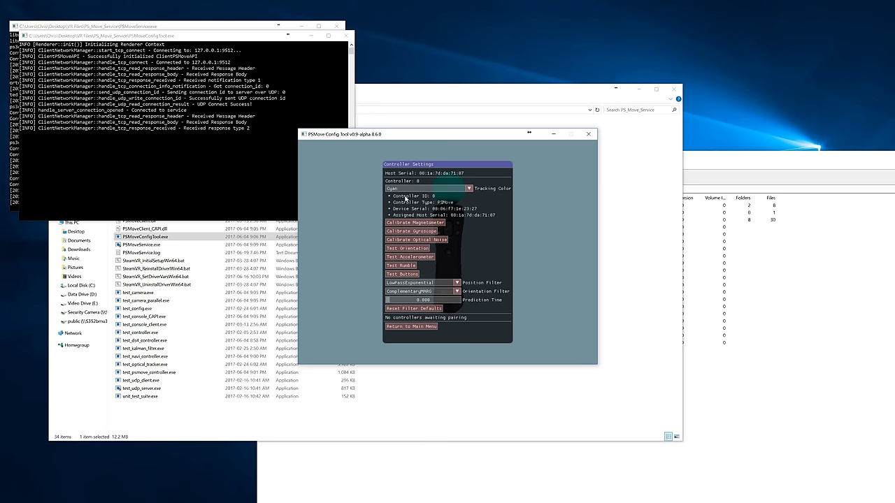
pyautogui.click(420, 327)
pyautogui.click(420, 200)
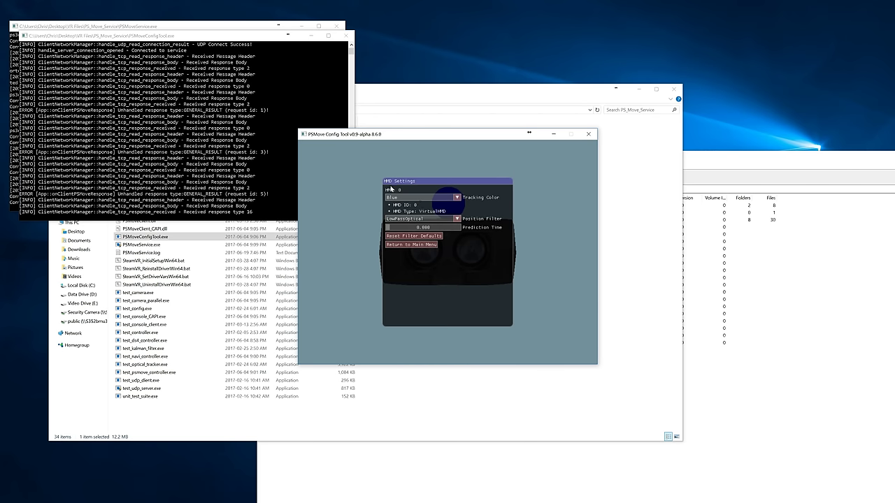
pyautogui.click(394, 198)
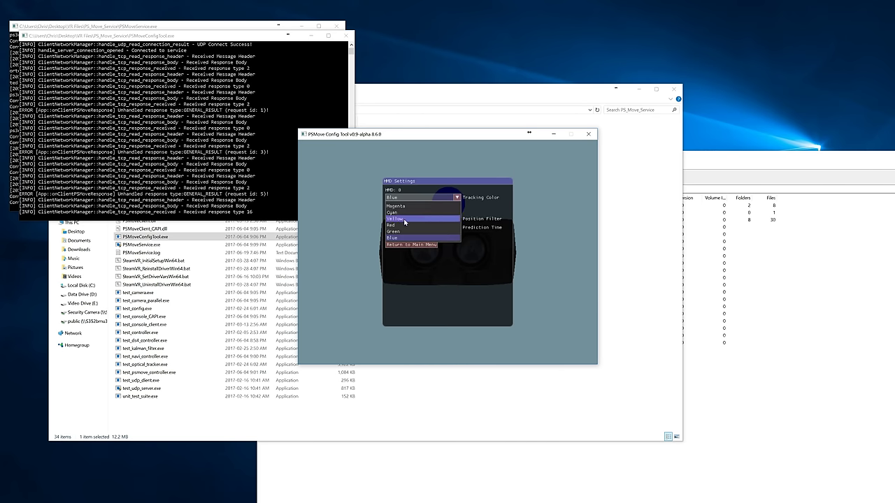
pyautogui.click(405, 219)
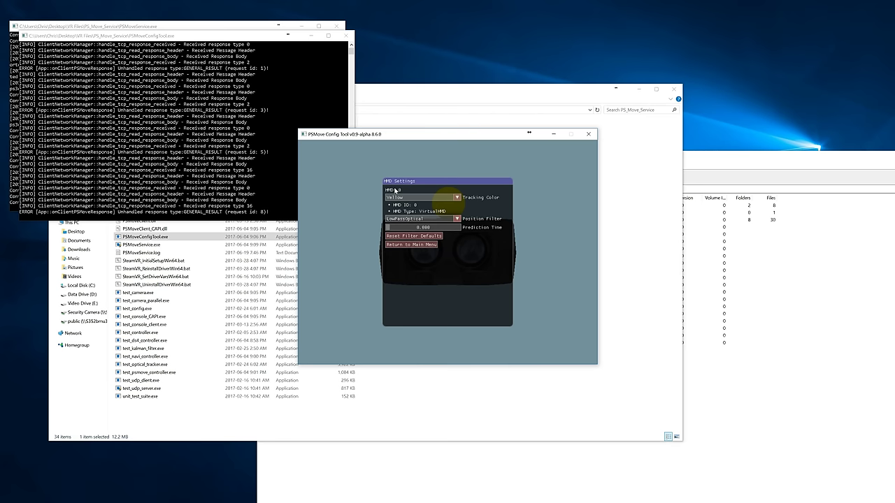
# Open the virtual HMD's tracking color calibration in the tracker settings and sample the yellow bulb on trackers 0 through 3.
pyautogui.click(412, 246)
pyautogui.click(429, 210)
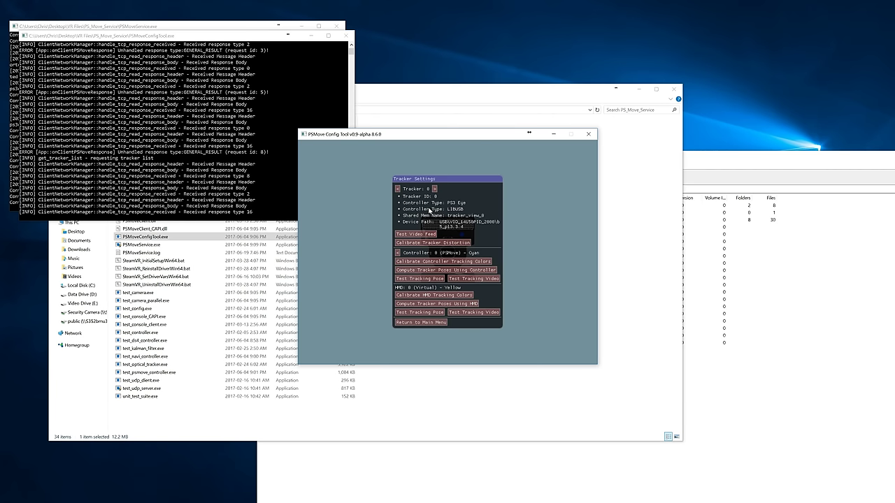
pyautogui.click(430, 296)
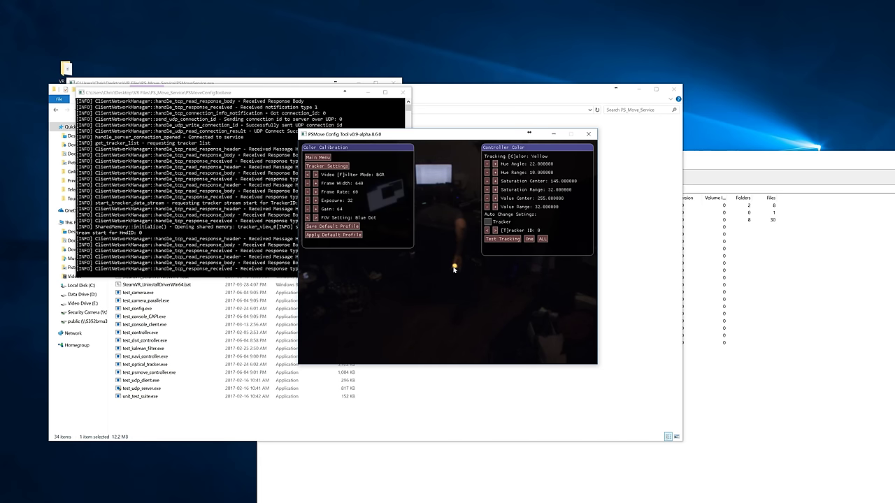
pyautogui.click(494, 231)
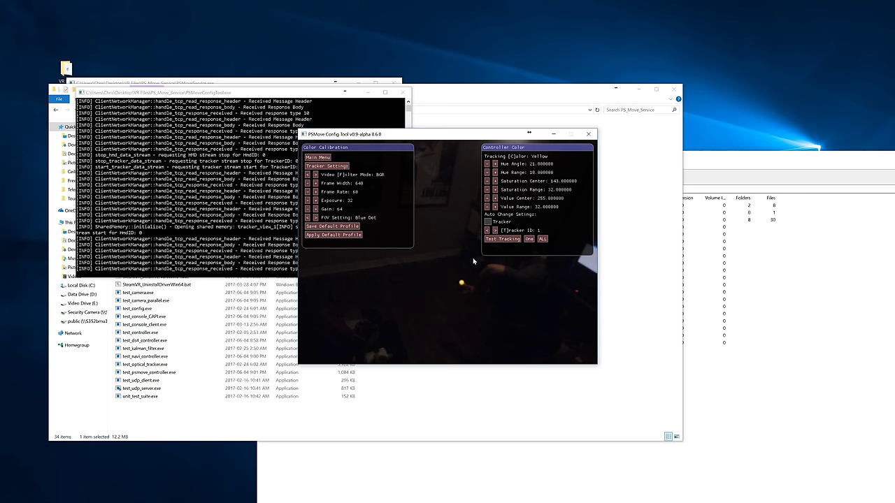
pyautogui.click(495, 231)
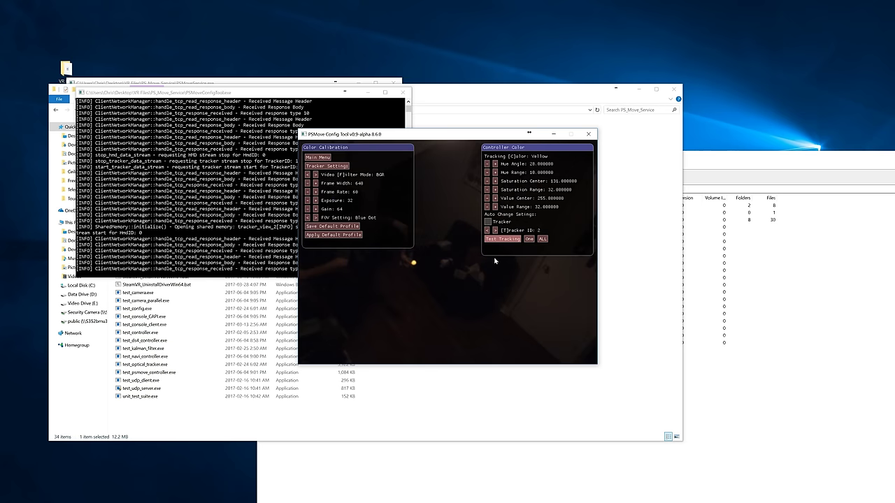
pyautogui.press('t')
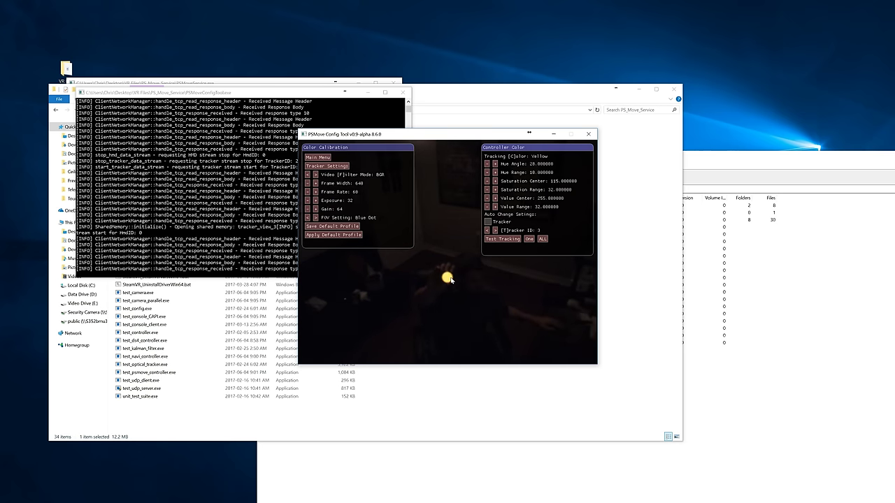
pyautogui.click(495, 231)
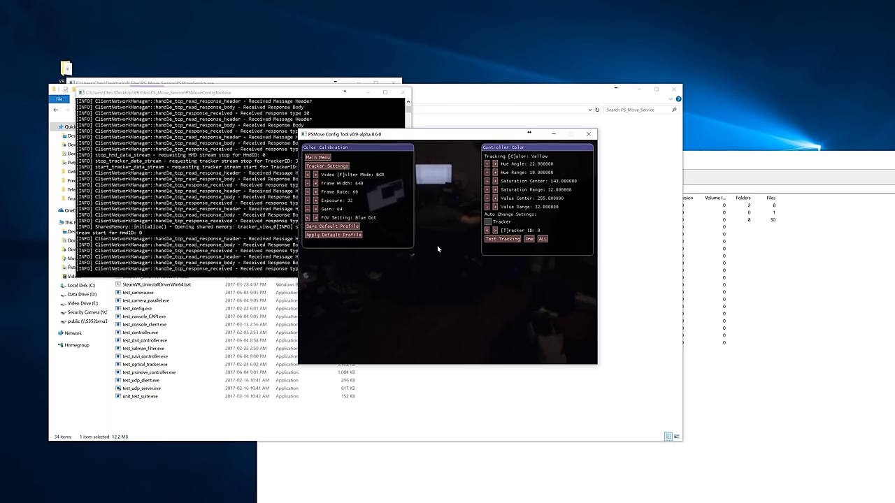
# Switch the calibration video filter to Masked and check the yellow bulb's mask on each tracker.
pyautogui.click(307, 175)
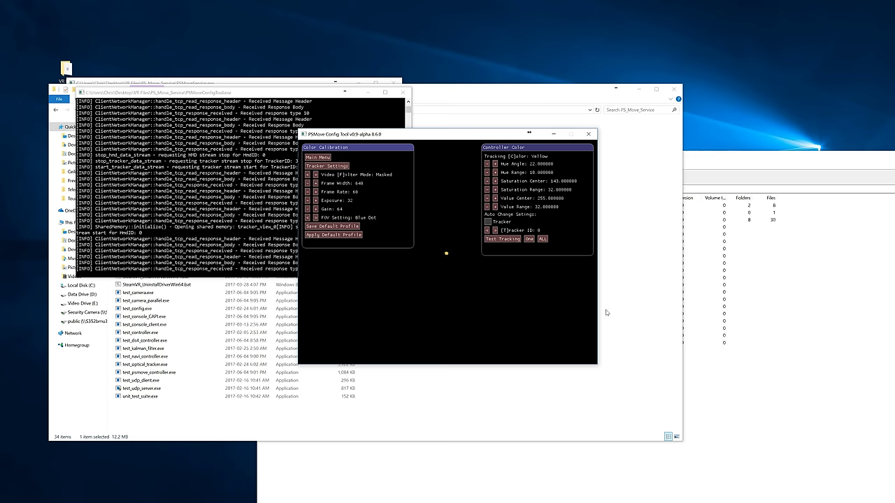
pyautogui.press('t')
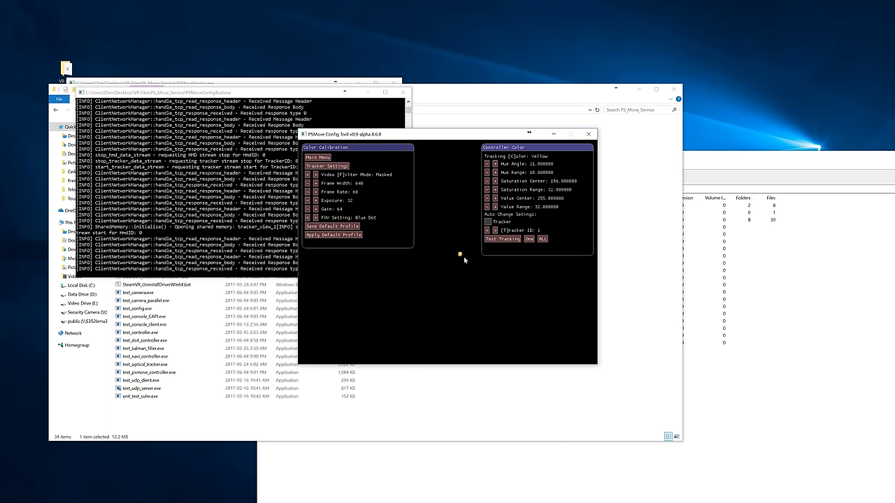
pyautogui.click(496, 231)
# Save the color calibration as the default profile and test the virtual HMD's tracking pose from the tracker settings.
pyautogui.click(336, 228)
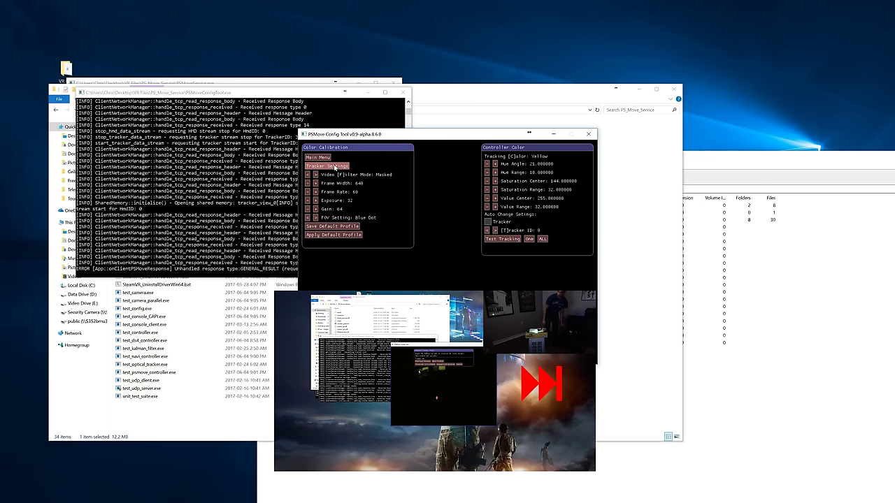
pyautogui.click(335, 166)
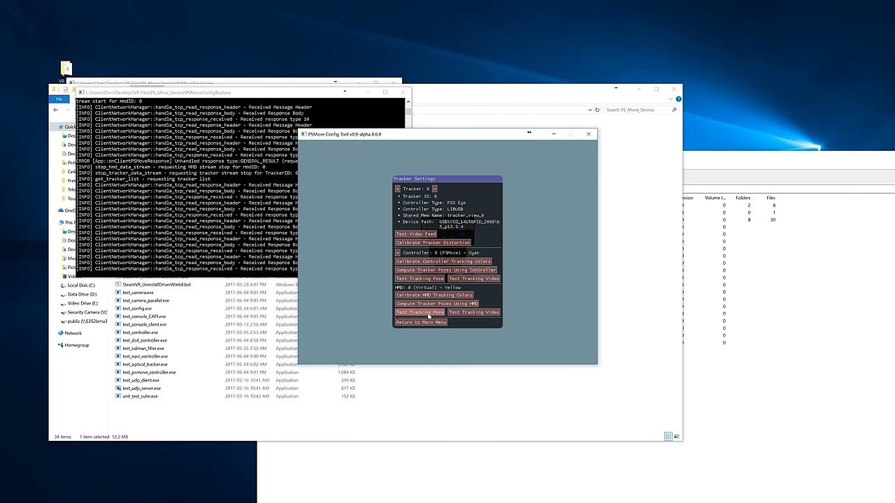
pyautogui.click(429, 313)
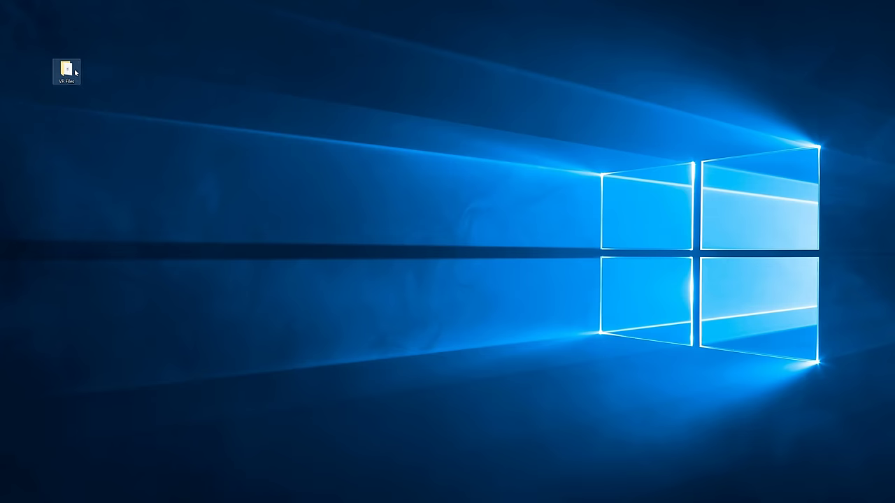
# Open the PS_Move_Service folder inside the desktop's VR Files folder and launch PSMoveService.exe.
pyautogui.doubleClick(67, 70)
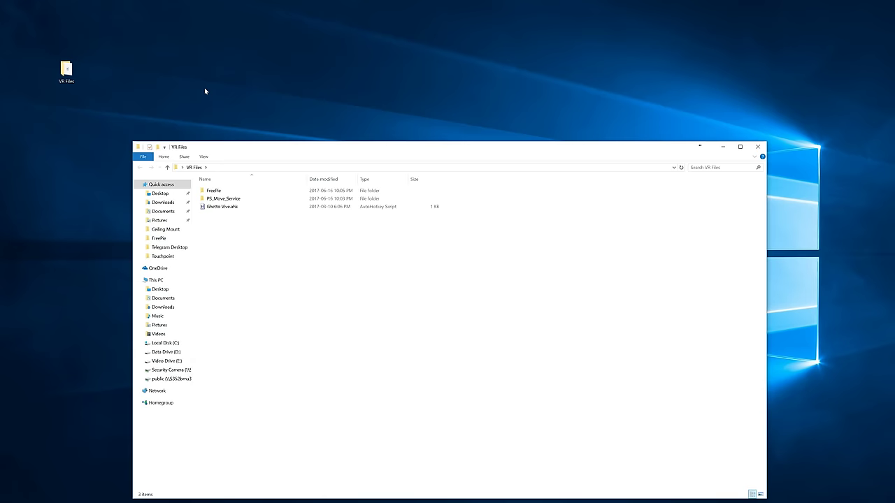
pyautogui.click(234, 201)
pyautogui.doubleClick(234, 201)
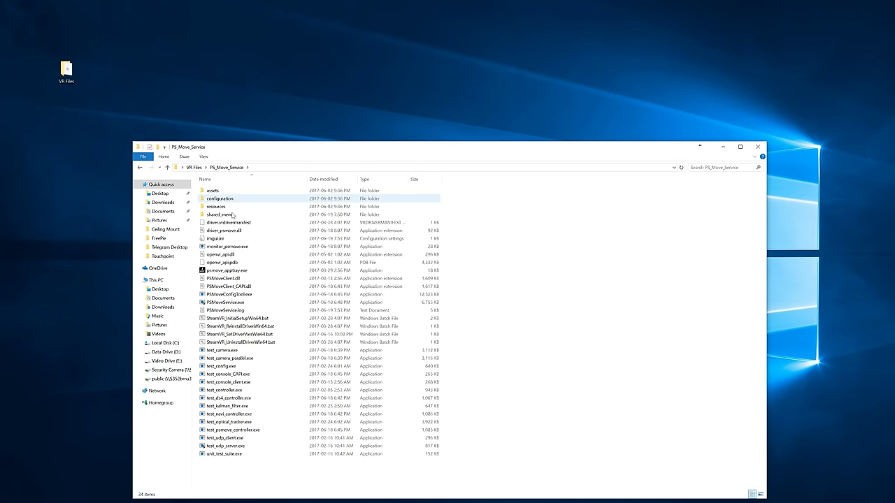
pyautogui.doubleClick(254, 305)
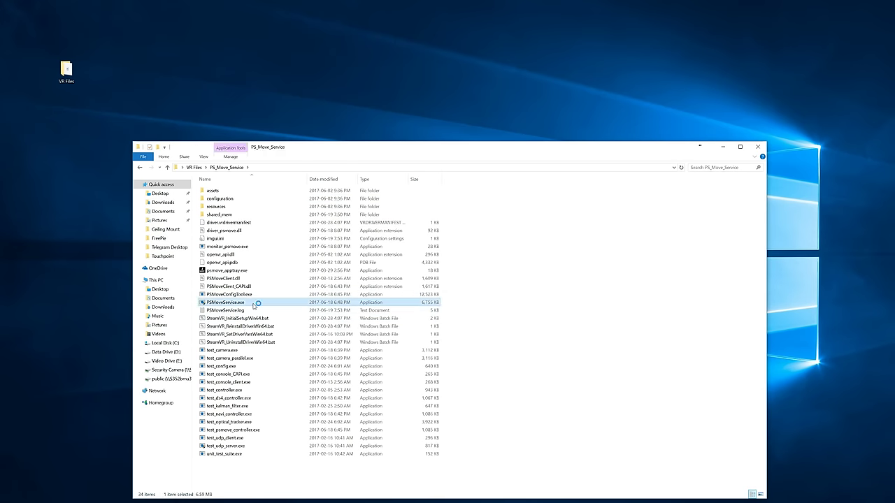
# Launch FreePIE from the FreePie folder, load freepie example script.py, and minimize the FreePIE window.
pyautogui.click(391, 149)
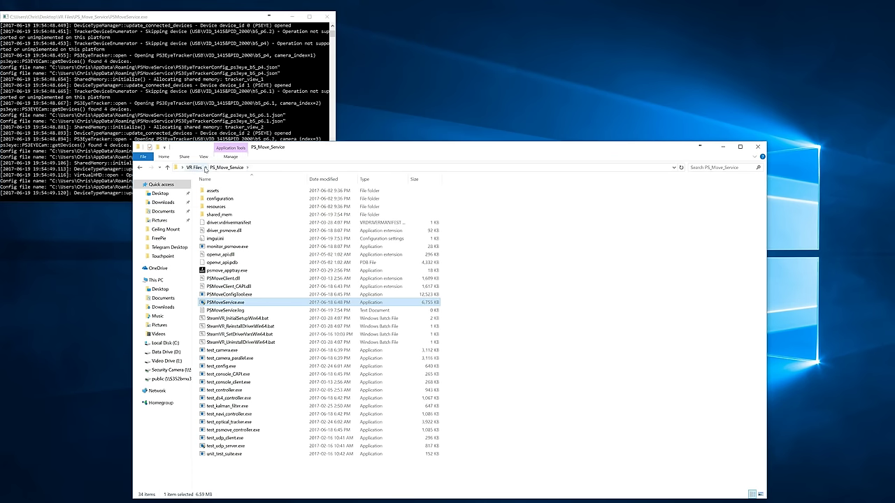
pyautogui.click(203, 169)
pyautogui.doubleClick(218, 194)
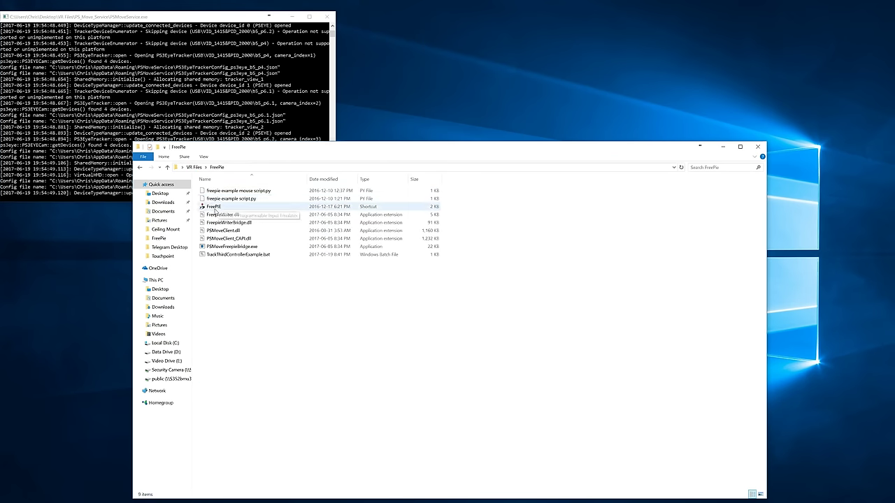
pyautogui.doubleClick(217, 207)
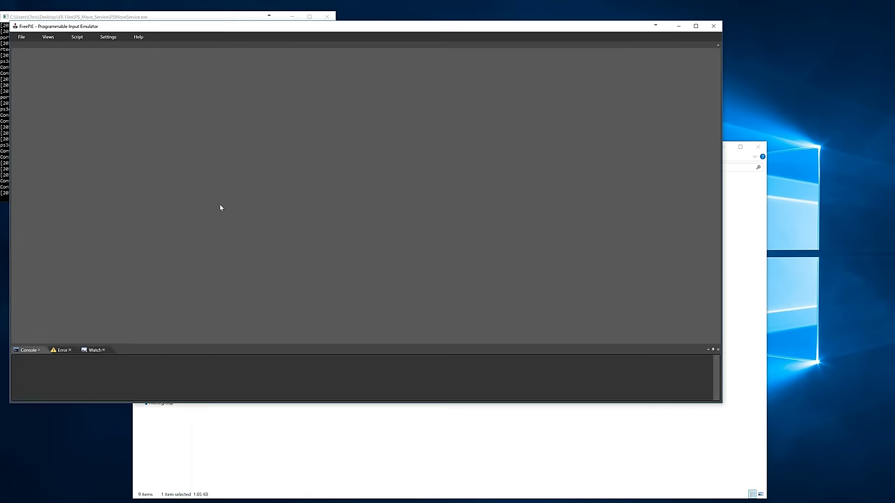
pyautogui.click(21, 36)
pyautogui.click(27, 53)
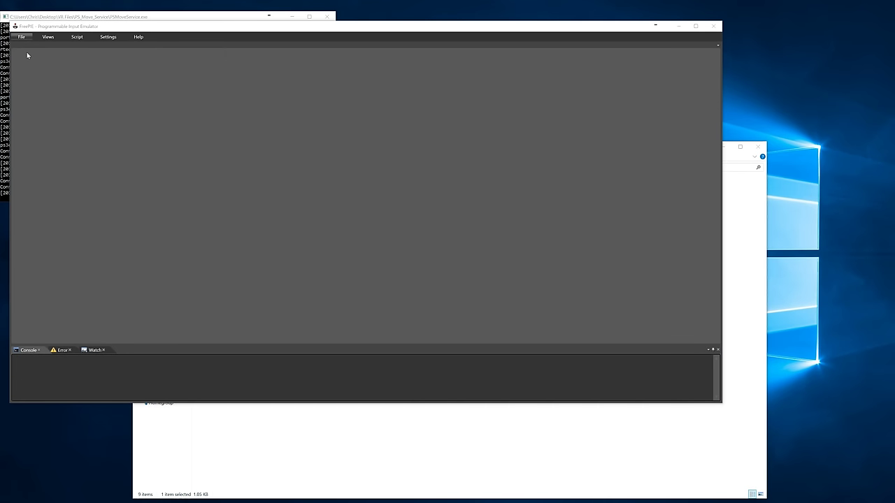
pyautogui.doubleClick(117, 93)
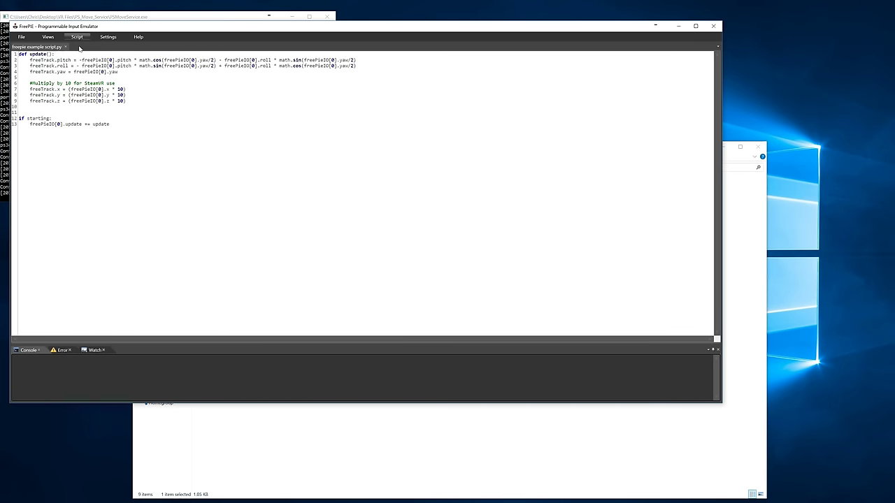
pyautogui.click(678, 28)
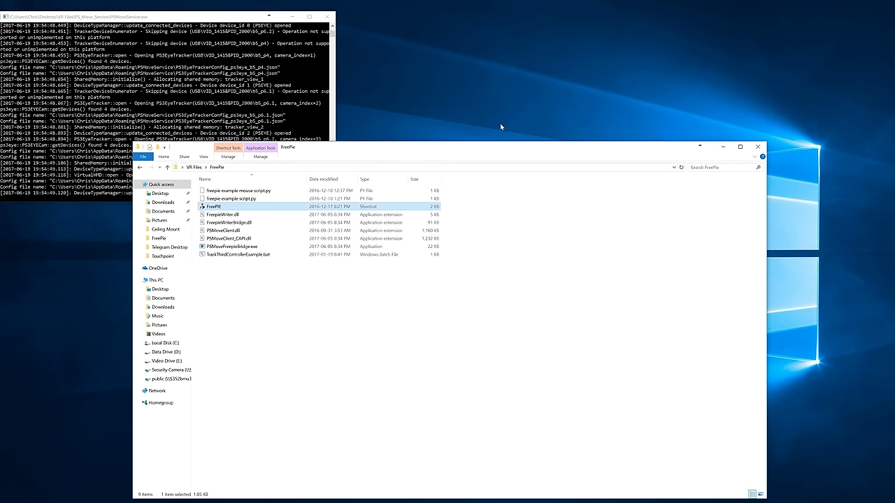
# Launch PSMoveFreepieBridge.exe and choose to track device type 1 (HMD) with device ID 0.
pyautogui.doubleClick(247, 249)
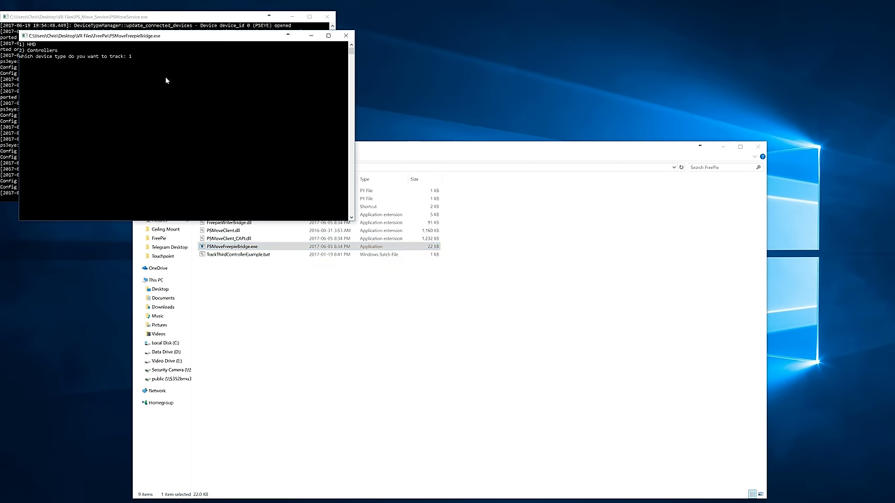
pyautogui.press('Return')
pyautogui.press('Return')
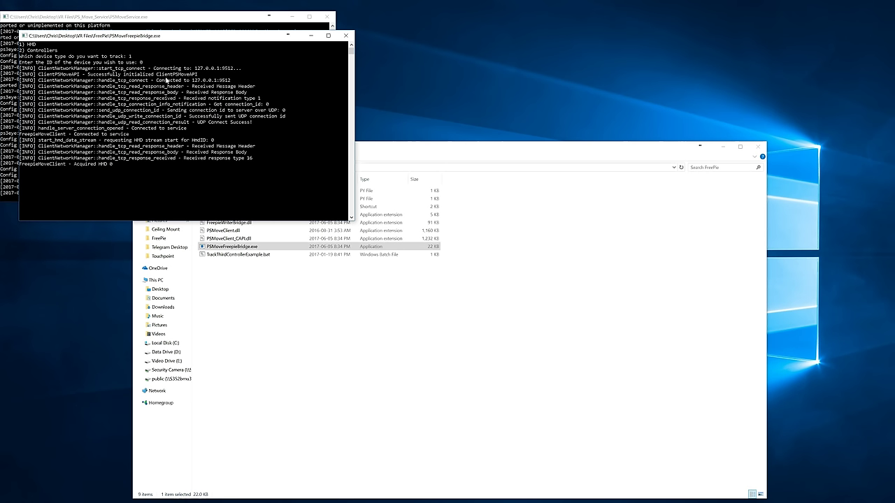
# Go back to the VR Files folder and open Ghetto Vive.ahk for editing in Notepad++.
pyautogui.click(389, 151)
pyautogui.click(196, 167)
pyautogui.rightClick(223, 207)
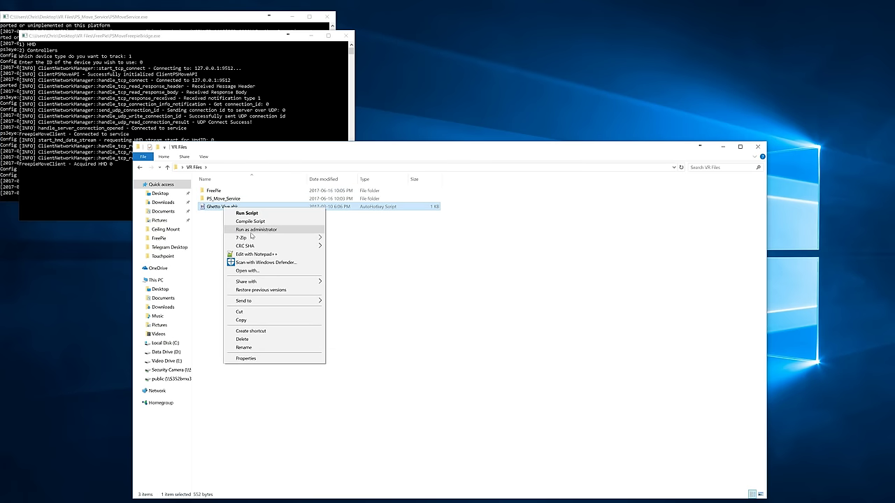
pyautogui.click(259, 254)
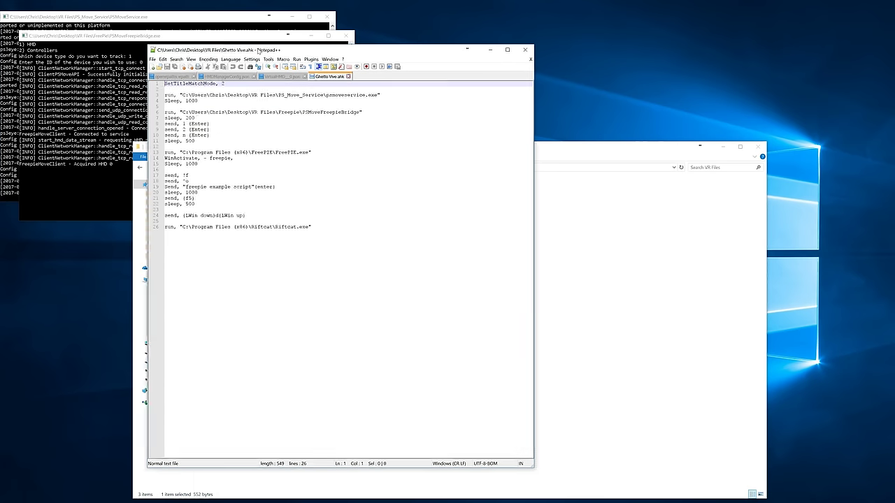
# Change line 9 of the script, the second bridge input, to "send, 0 {Enter}".
pyautogui.click(254, 109)
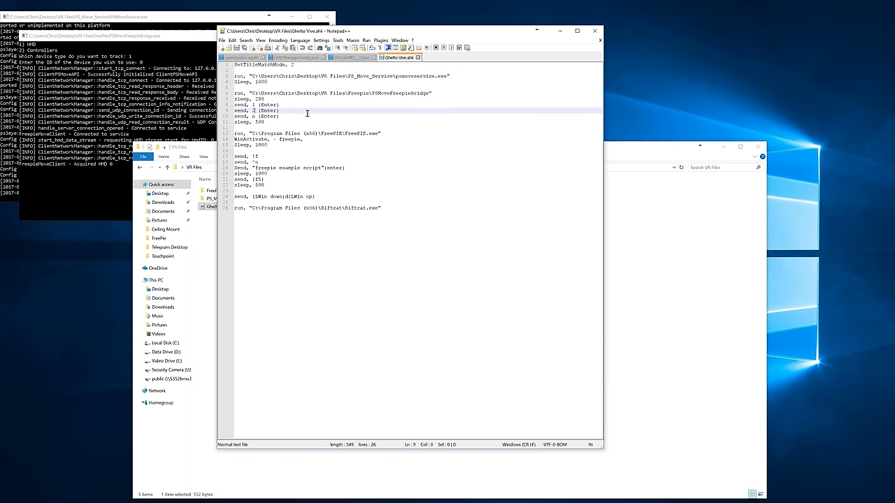
pyautogui.press('BackSpace')
pyautogui.write('0')
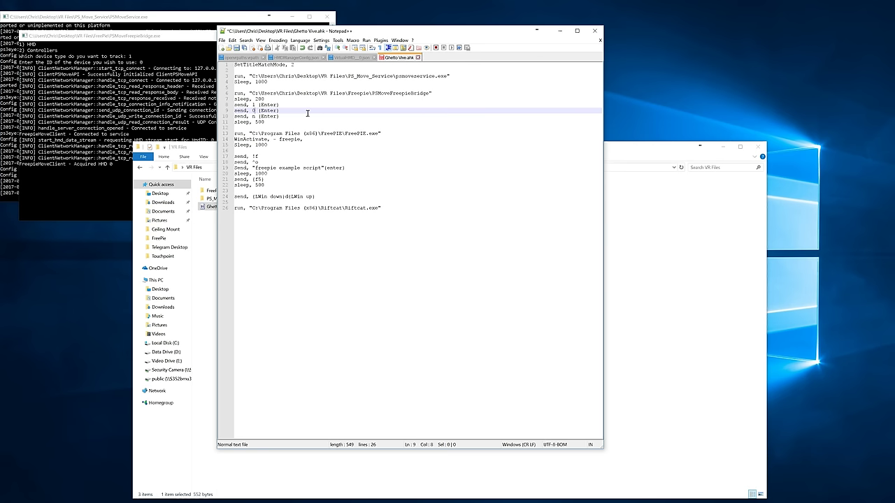
# Select the "send, n {Enter}" command on line 10 of the script.
pyautogui.click(267, 125)
pyautogui.moveTo(280, 116); pyautogui.dragTo(230, 119)
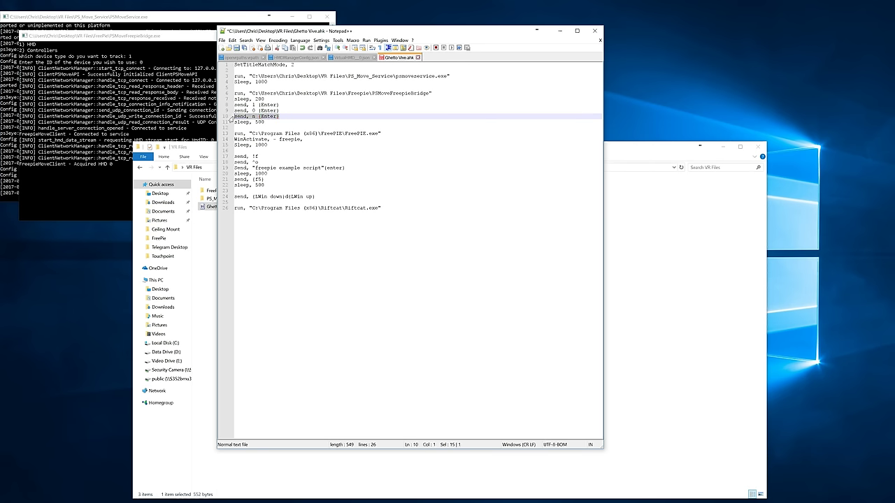